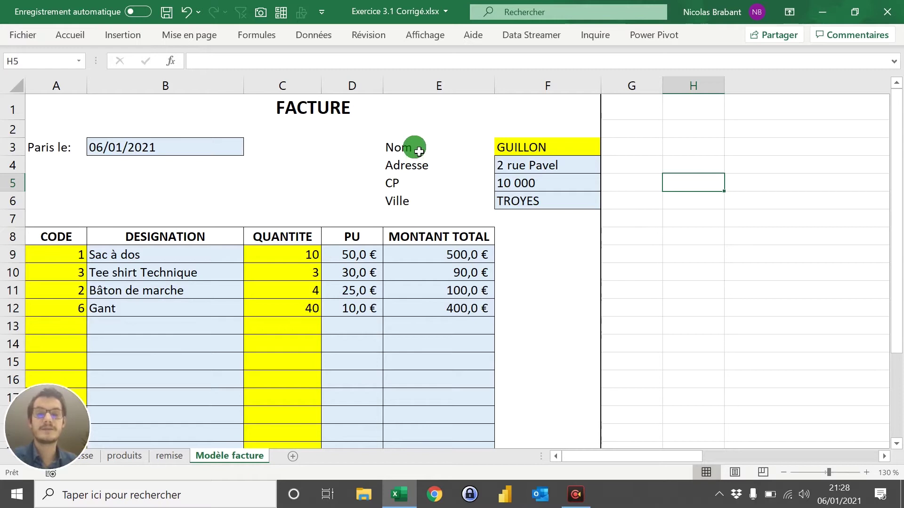
Choose the third customer from the Nom list in cell F3 of the invoice
left_click_drag(419, 152, 546, 200)
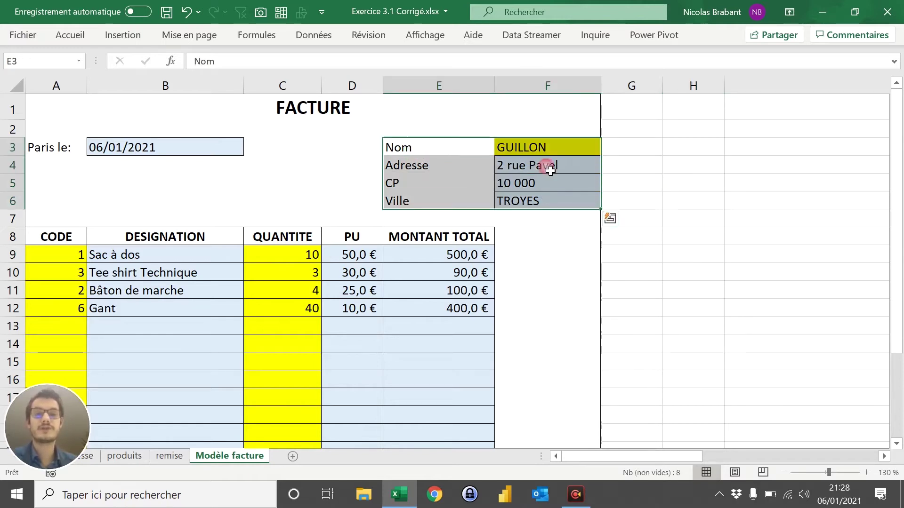
left_click(544, 146)
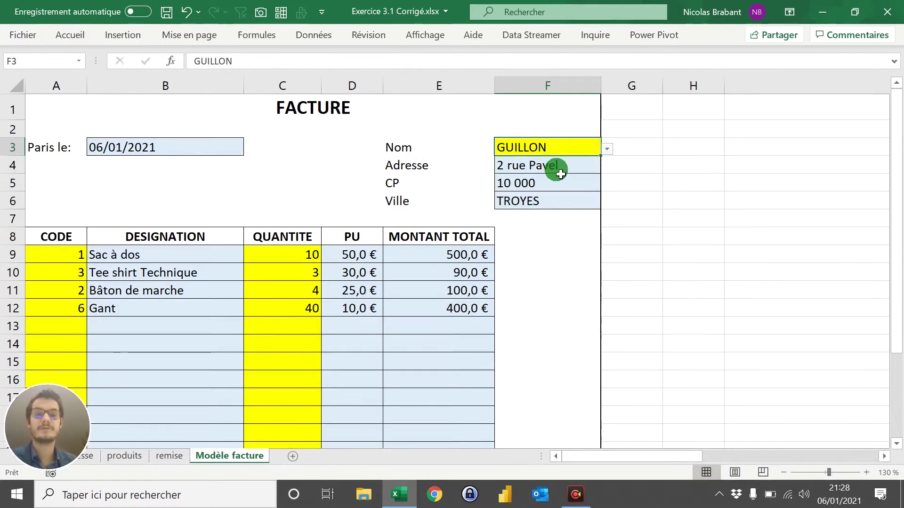
left_click_drag(441, 166, 563, 207)
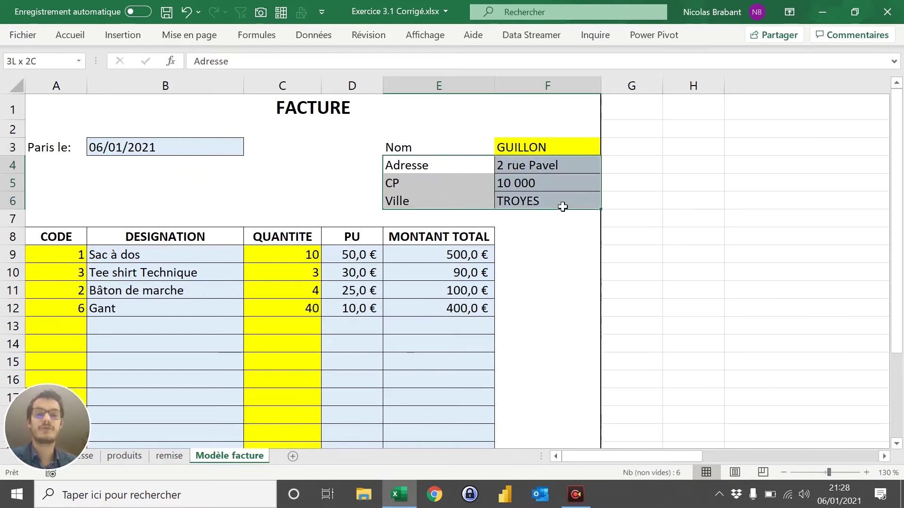
left_click(565, 147)
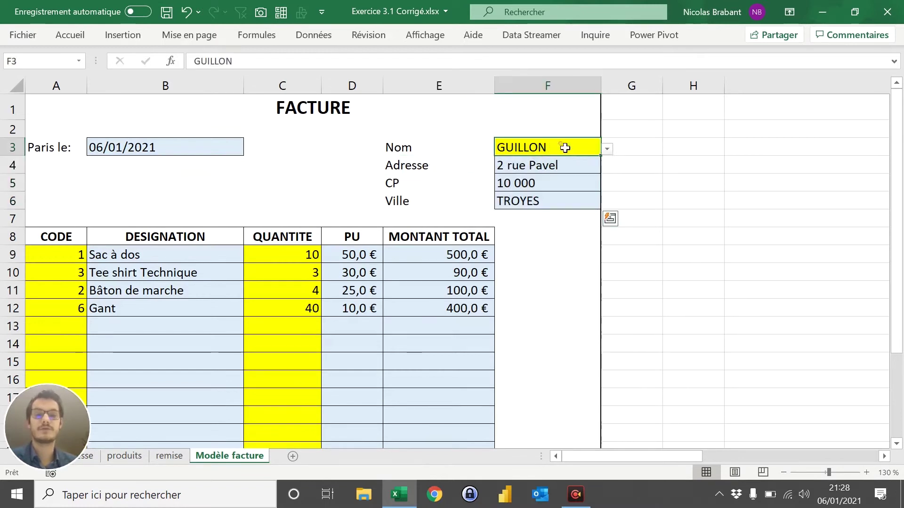
left_click(607, 148)
left_click(556, 192)
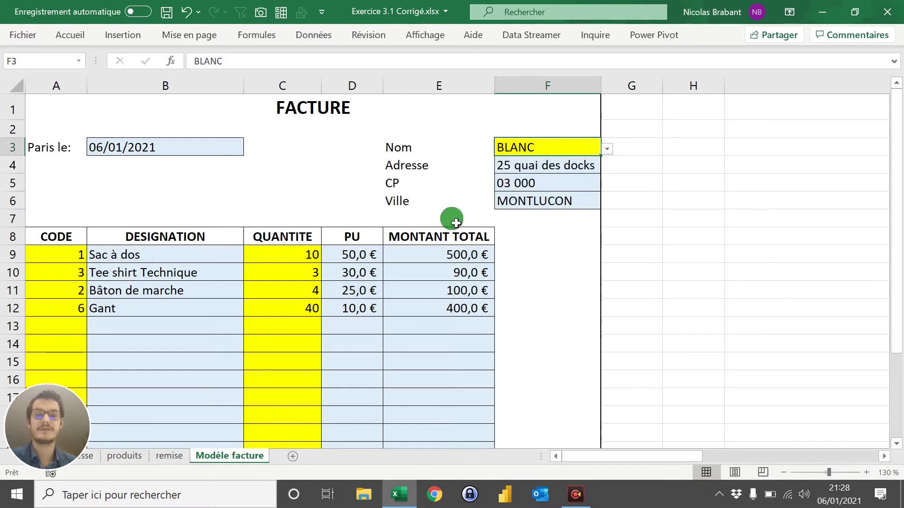
Examine the RECHERCHEV formulas in F4:F6 and the Liste_clients source table on the adresse sheet
left_click(548, 166)
left_click(549, 186)
left_click(553, 201)
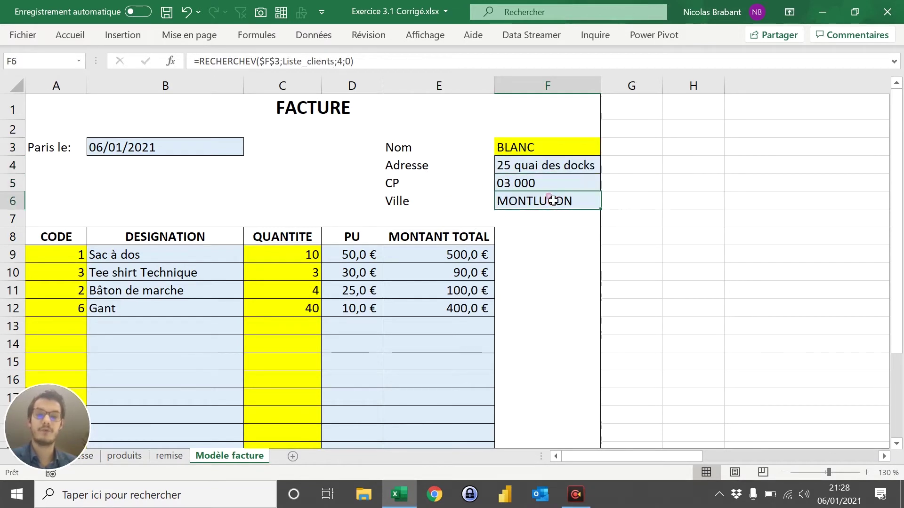
left_click(547, 161)
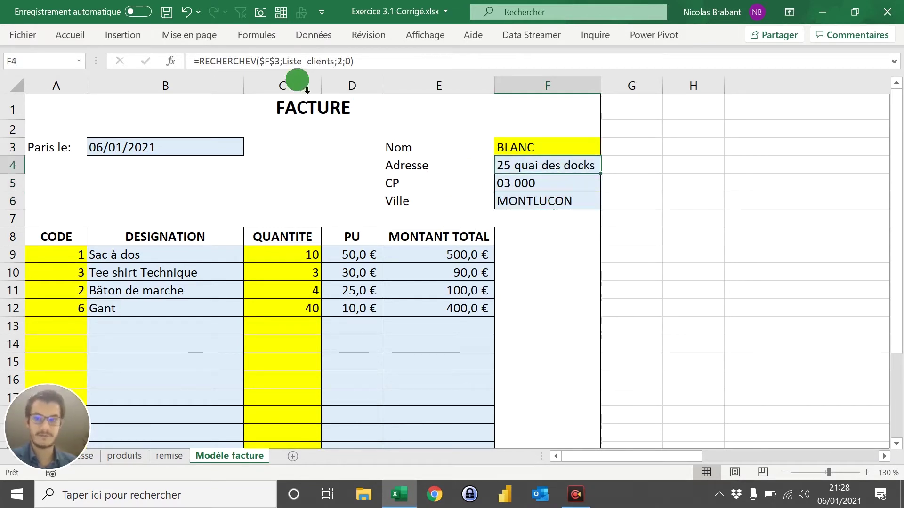
left_click(266, 61)
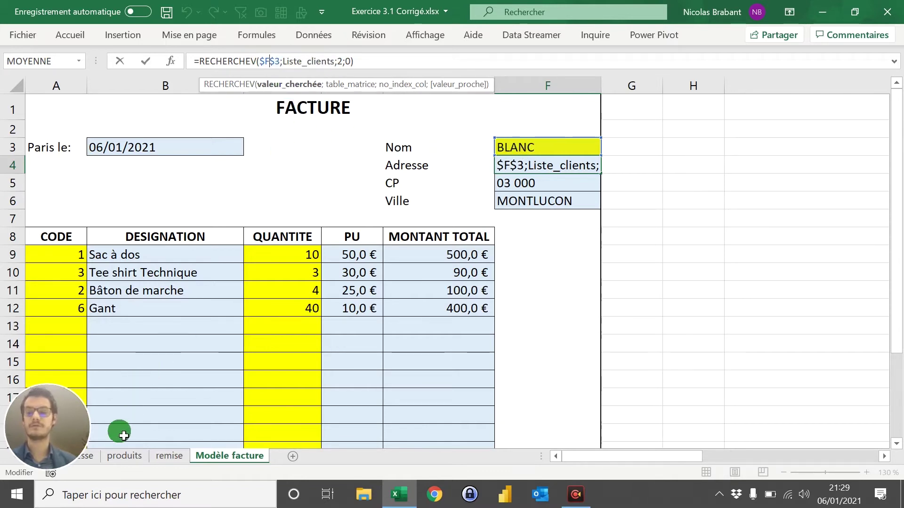
key("Return")
left_click(89, 453)
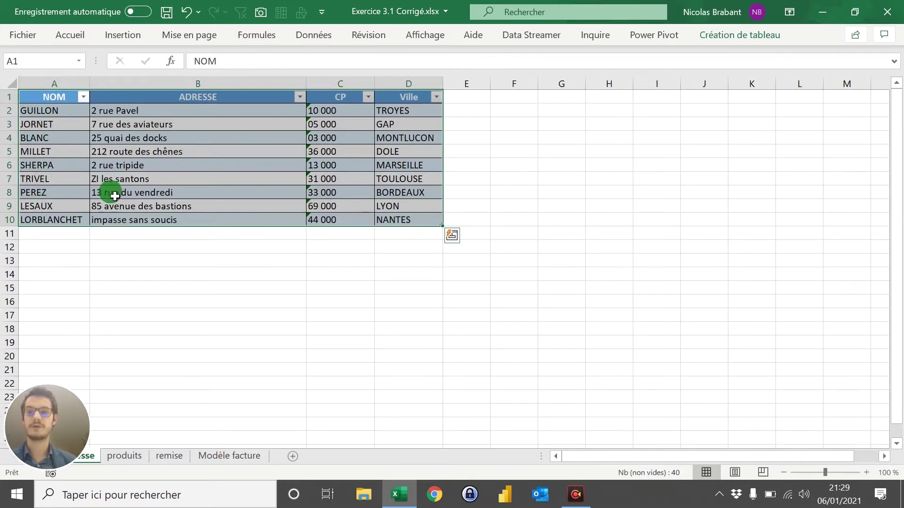
left_click(257, 463)
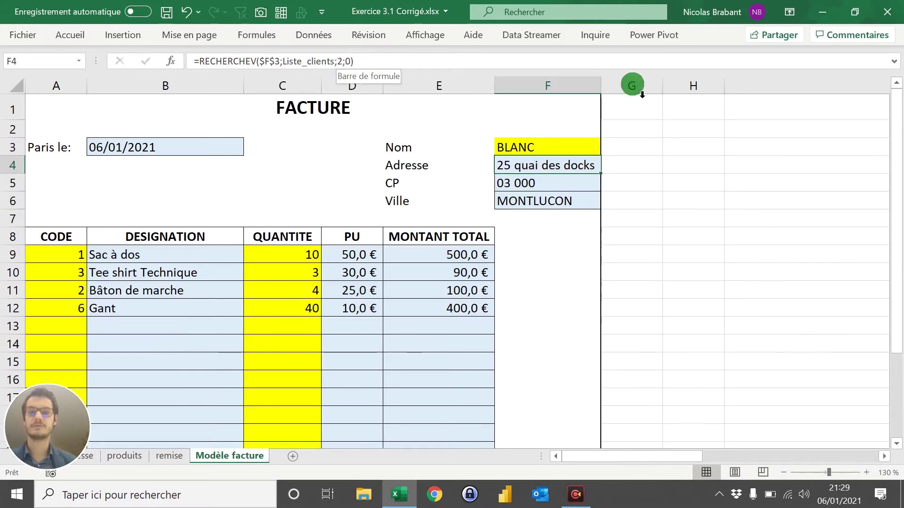
Compare the column index argument in the lookup formulas for Adresse, CP and Ville in F4:F6
left_click(587, 189)
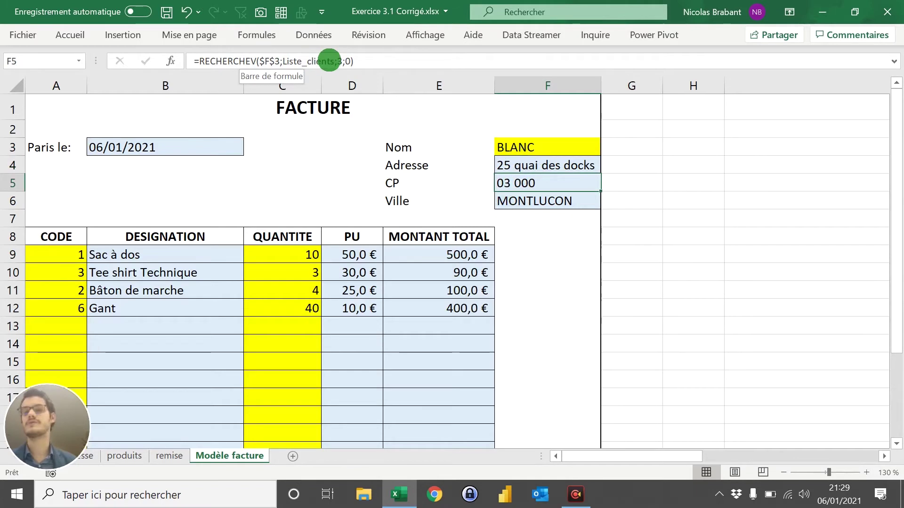
left_click(531, 211)
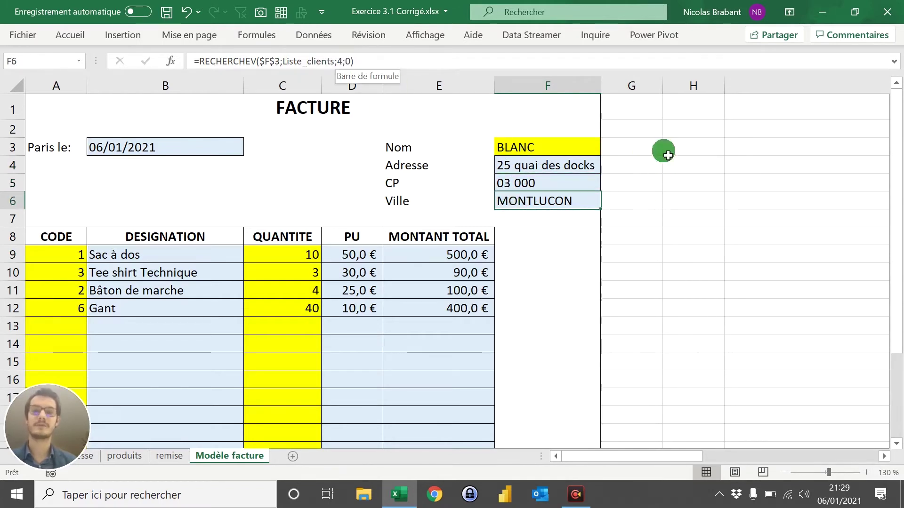
left_click(648, 175)
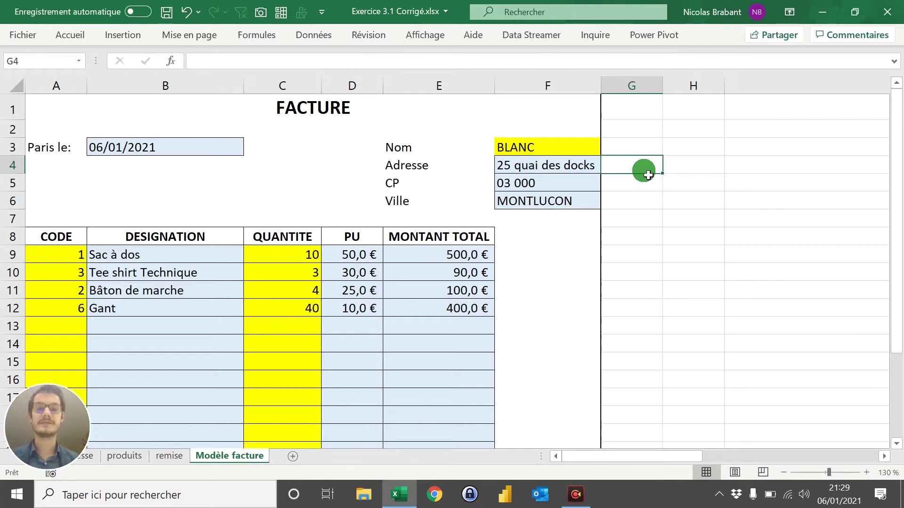
left_click(594, 168)
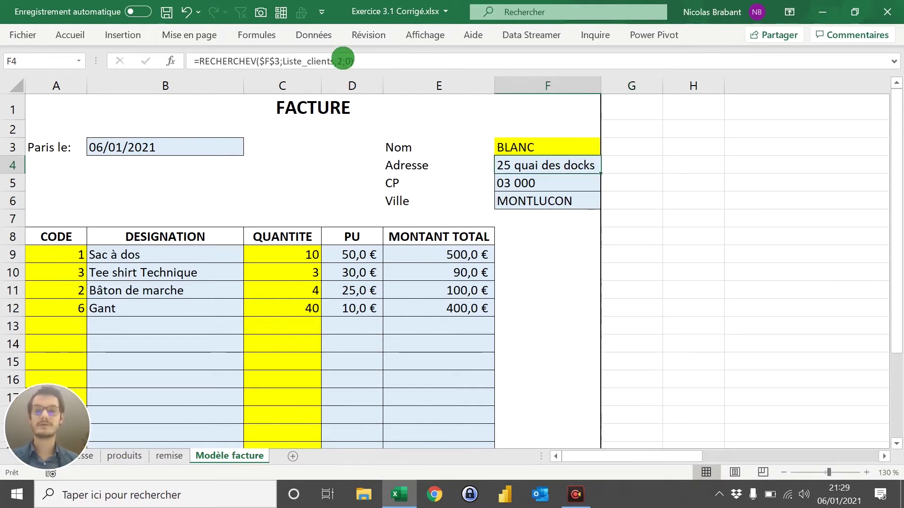
left_click(343, 61)
left_click(374, 73)
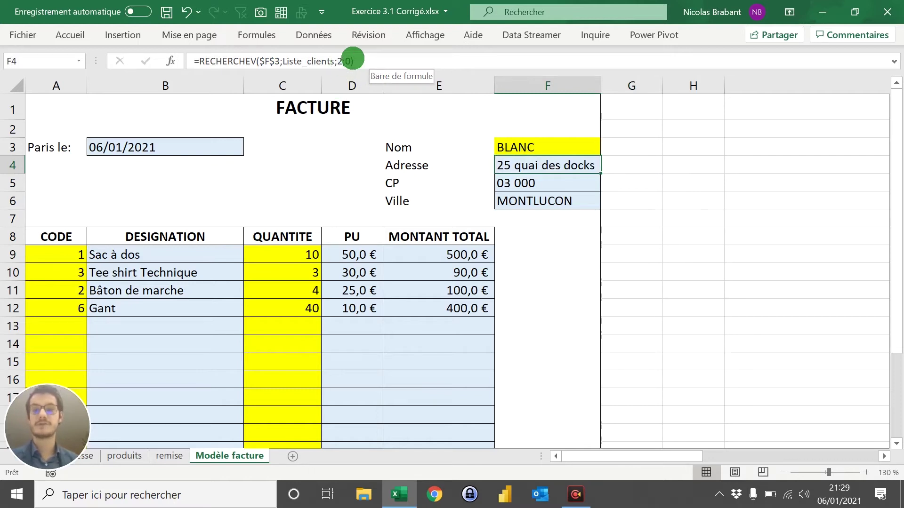
key("Down")
key("Down")
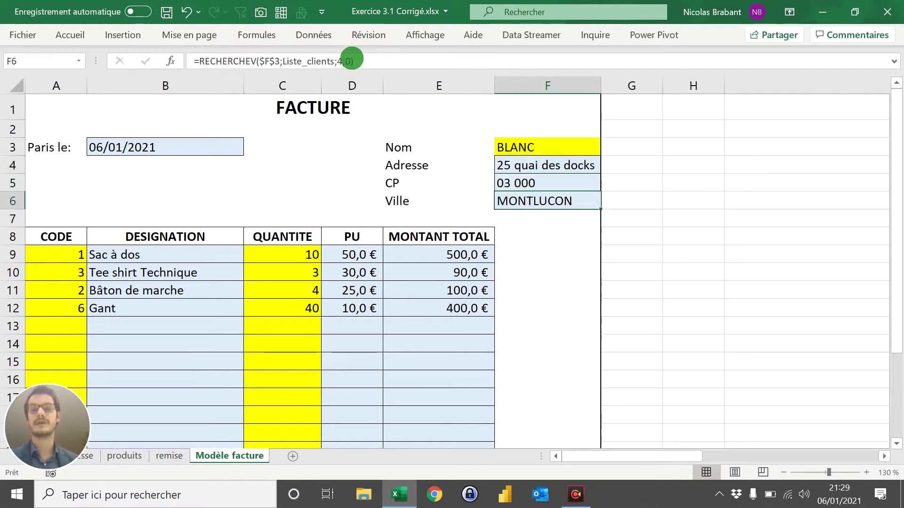
key("Up")
key("Up")
key("Right")
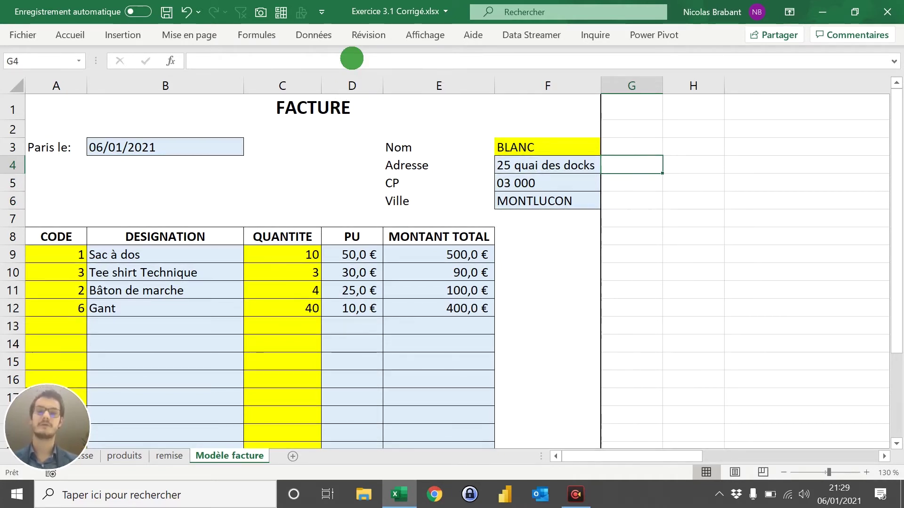
Compare the Adresse label in E4 with the header row A1:D1 of the customer table on the adresse sheet
left_click(445, 170)
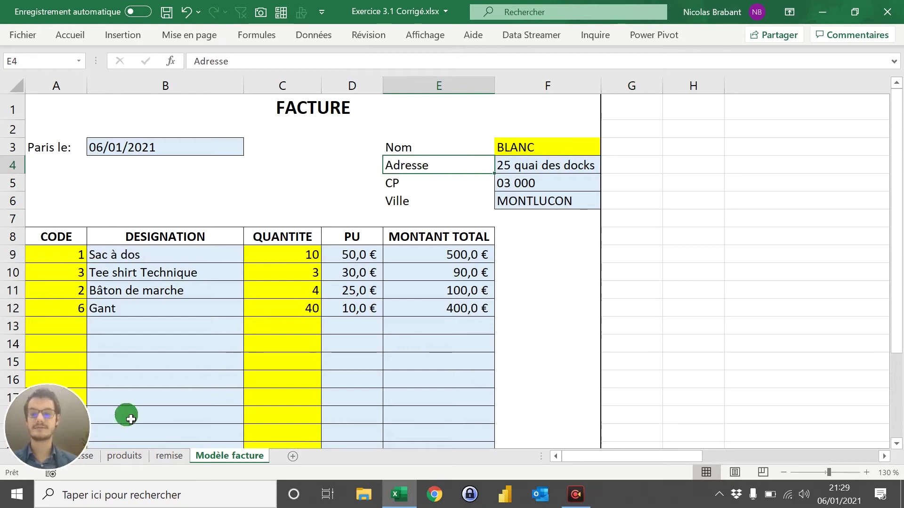
left_click(92, 457)
left_click_drag(53, 103, 407, 87)
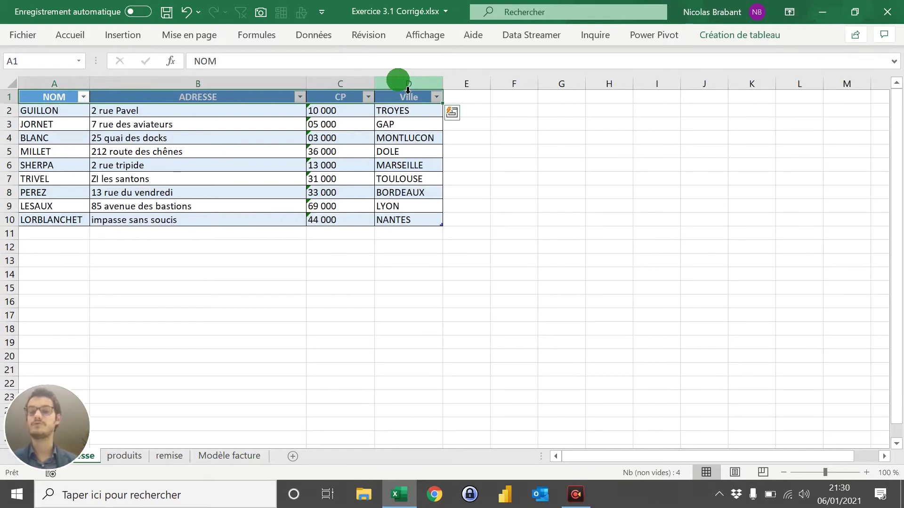
left_click(245, 456)
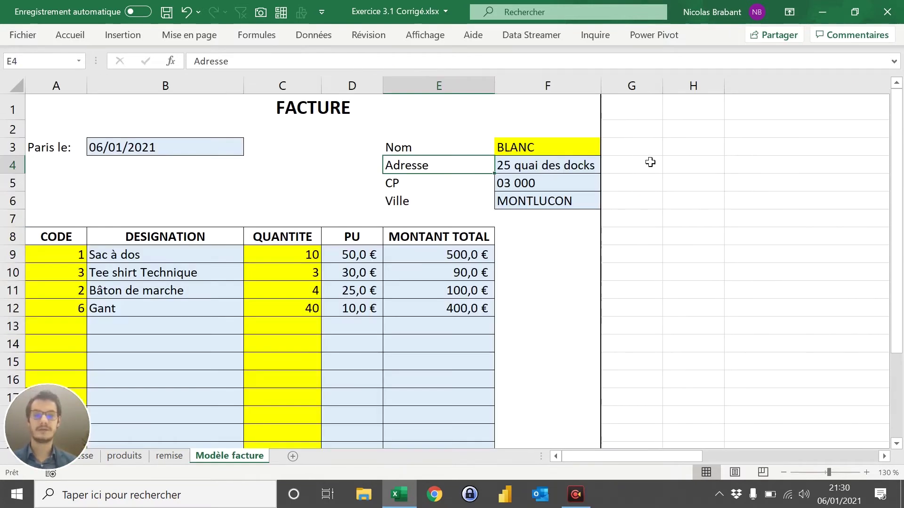
Enter the formula =EQUIV(E4;Liste_clients[#En-têtes];0) in cell G4 of the Modèle facture sheet
left_click(636, 165)
type("=e")
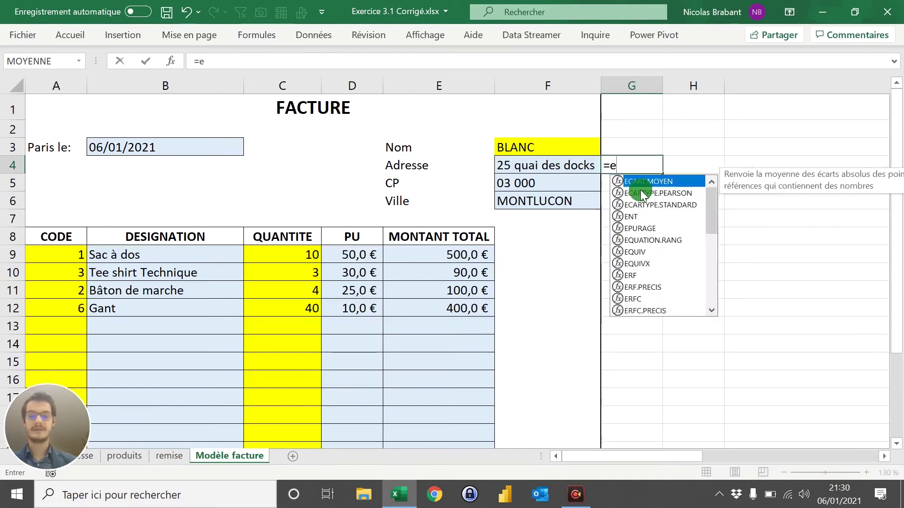
type("qui")
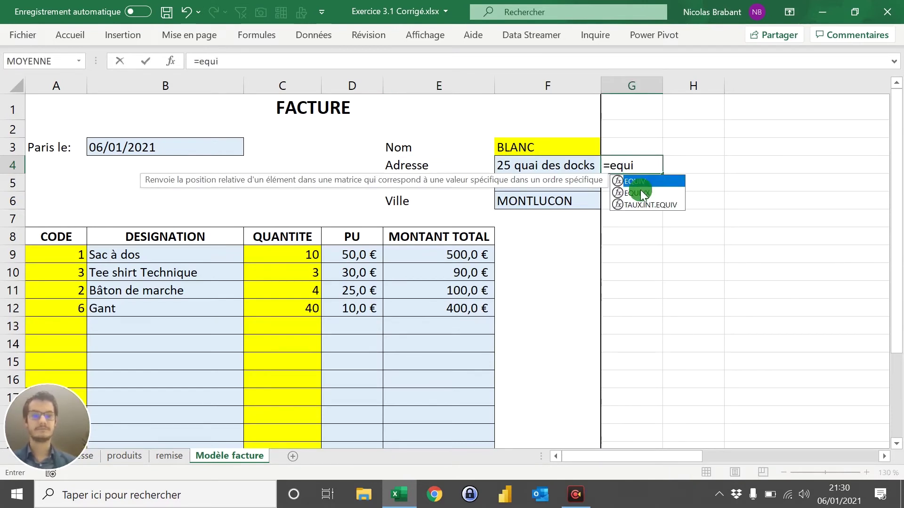
key("Tab")
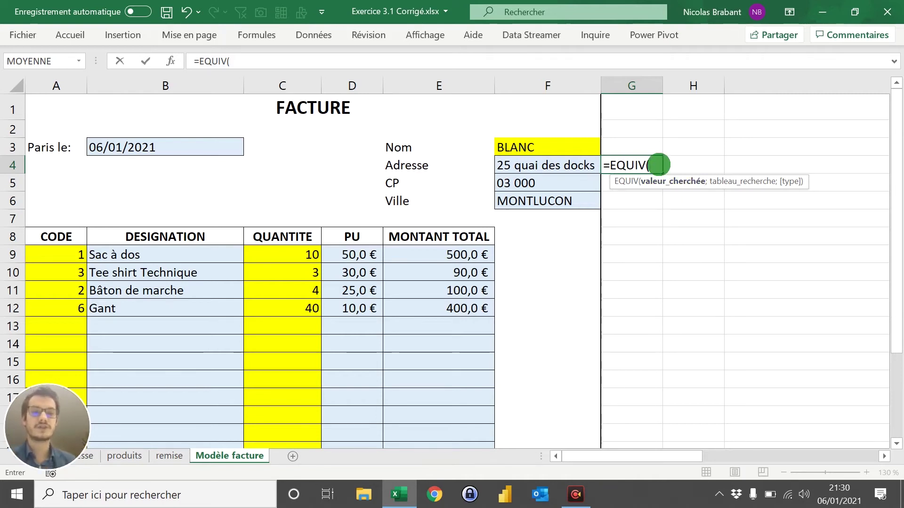
left_click(445, 173)
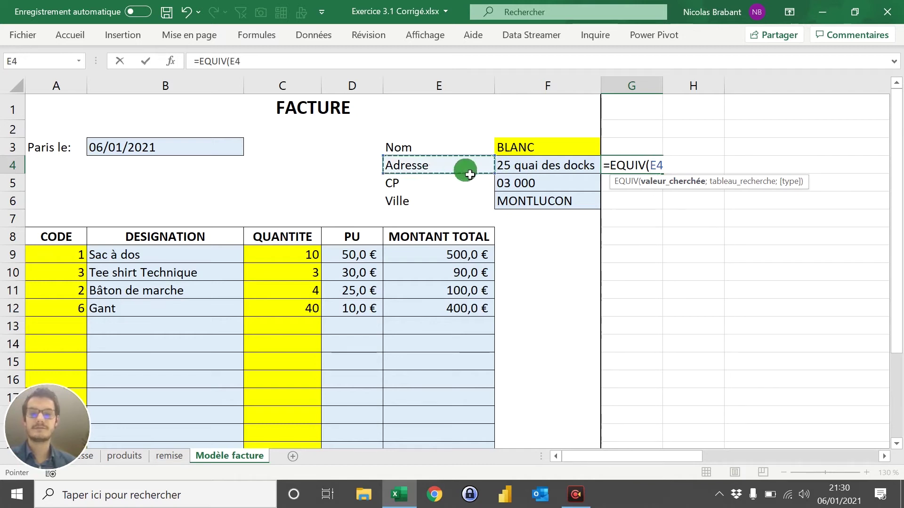
type(";")
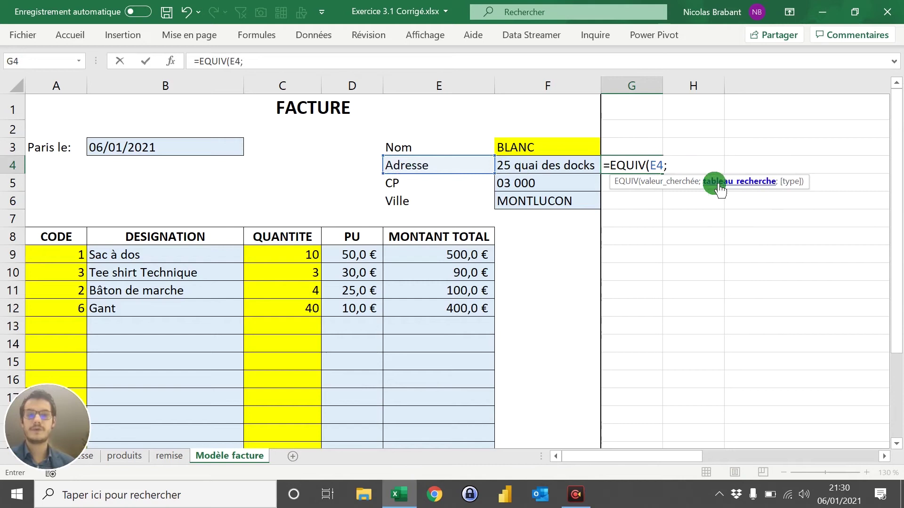
left_click(83, 457)
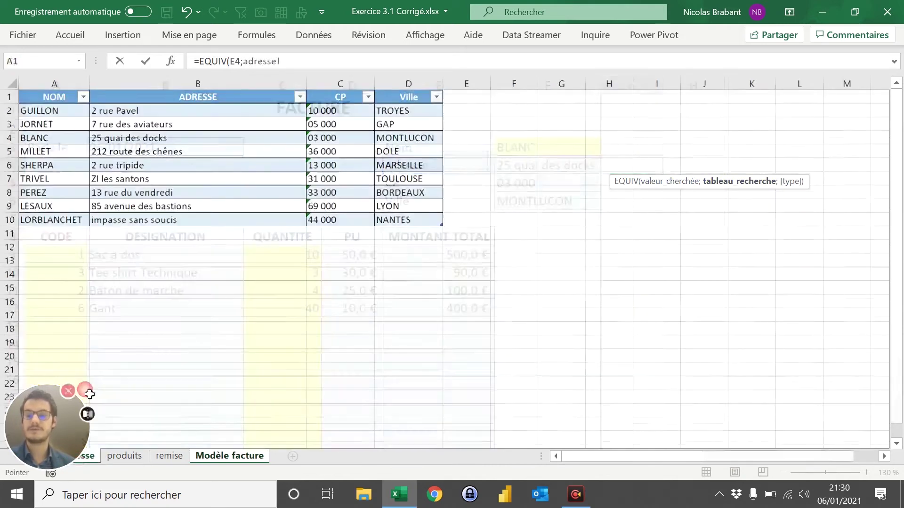
left_click_drag(65, 95, 409, 95)
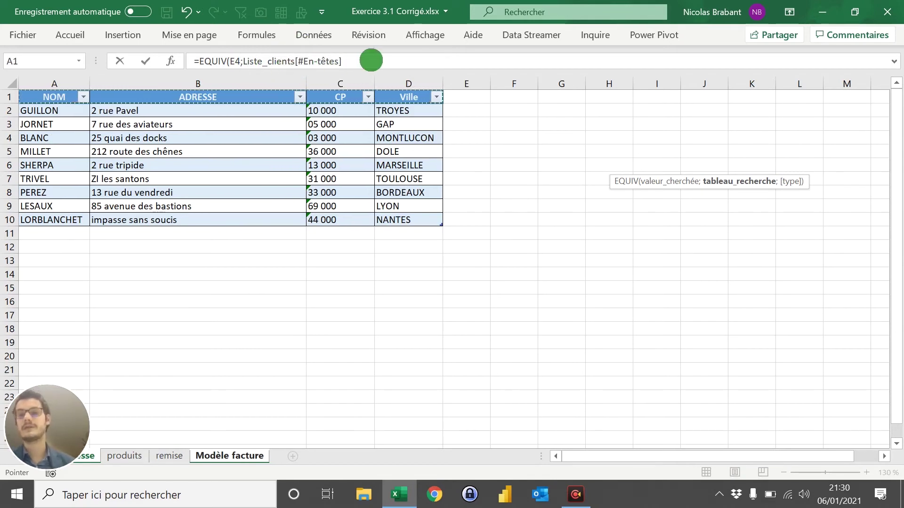
type(";")
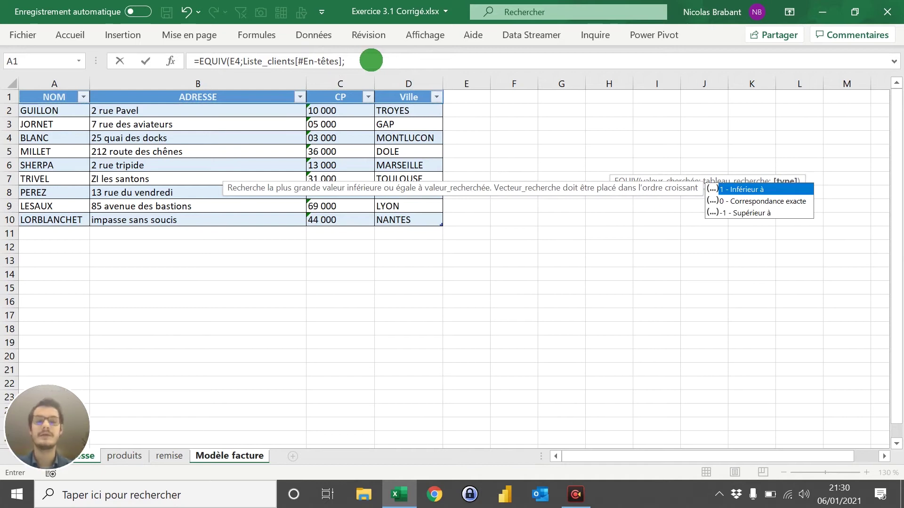
key("Down")
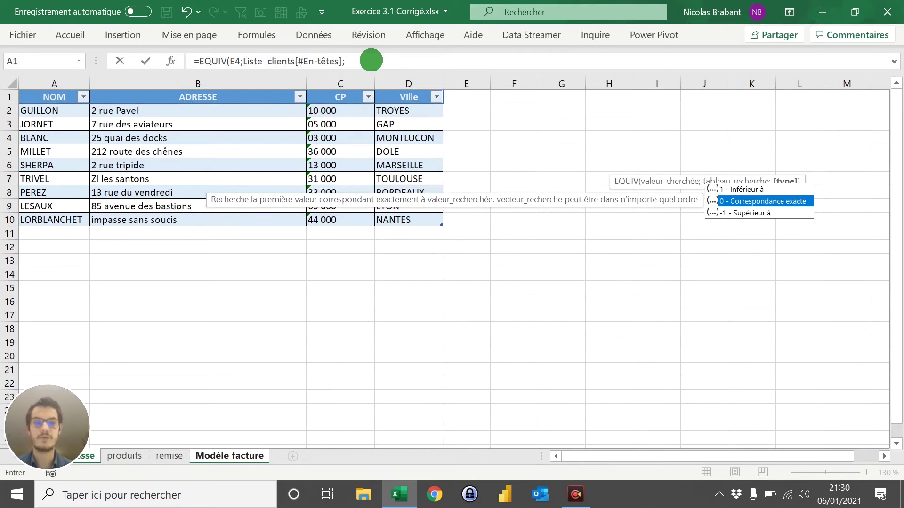
key("Tab")
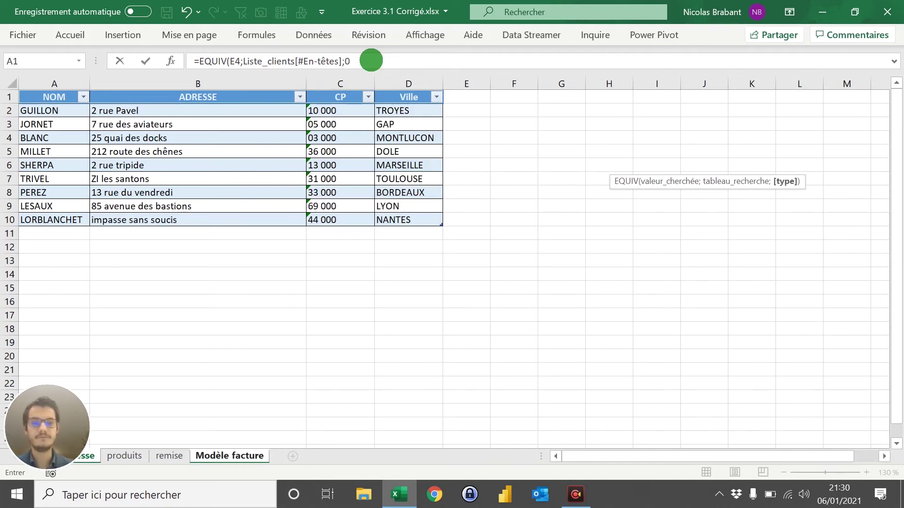
type(")")
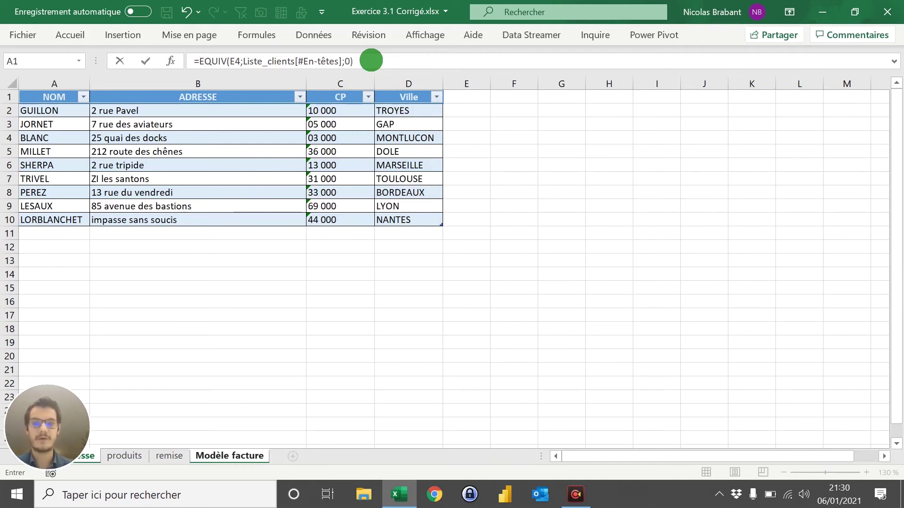
key("Return")
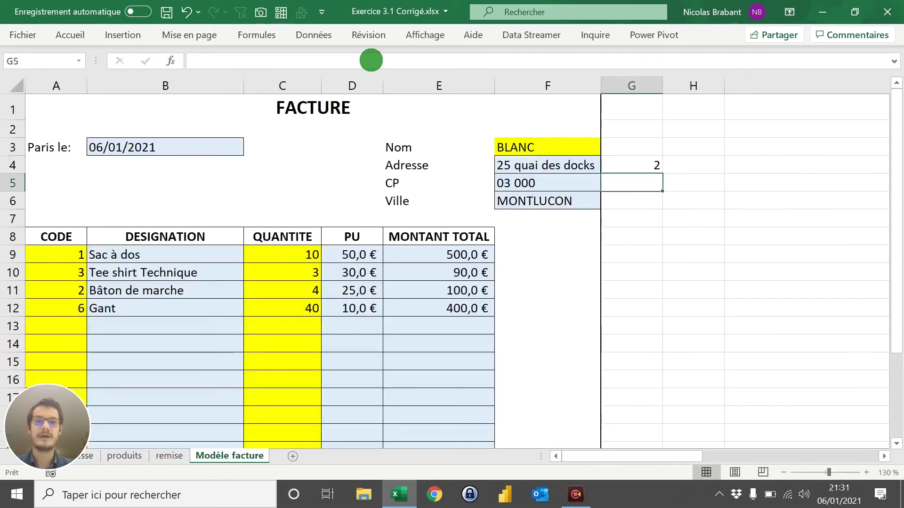
Compare the Adresse label in E4 of the invoice with the ADRESSE header in B1 of the adresse sheet
left_click(416, 164)
left_click(99, 456)
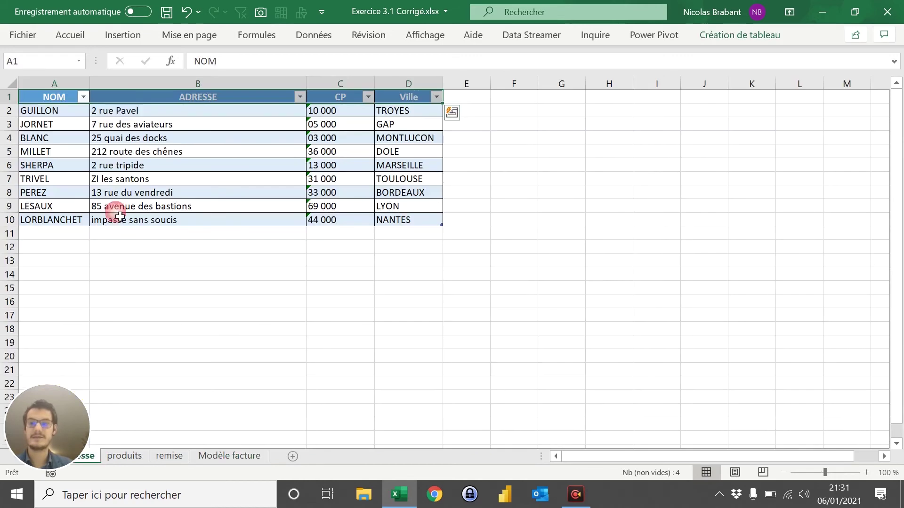
left_click(129, 96)
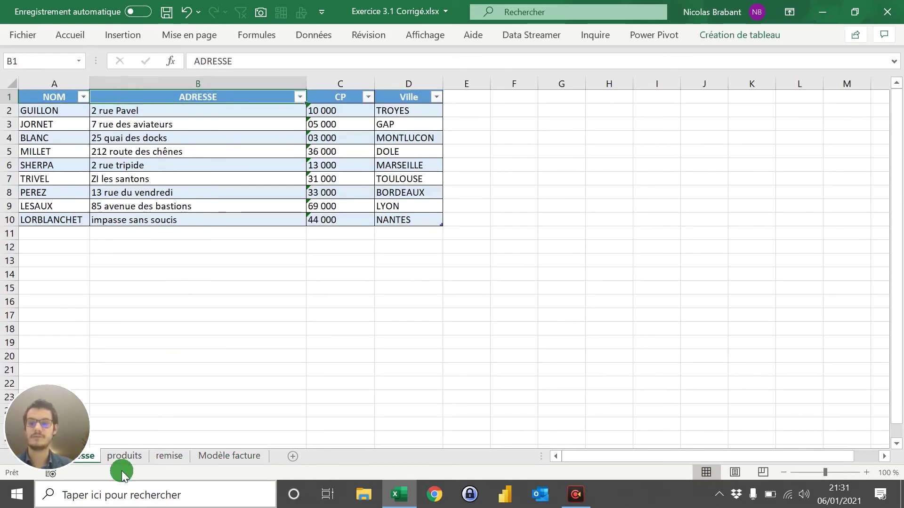
Try changing the label in E4 of the Modèle facture sheet to "Adresse :", then undo the change
left_click(229, 456)
double_click(439, 166)
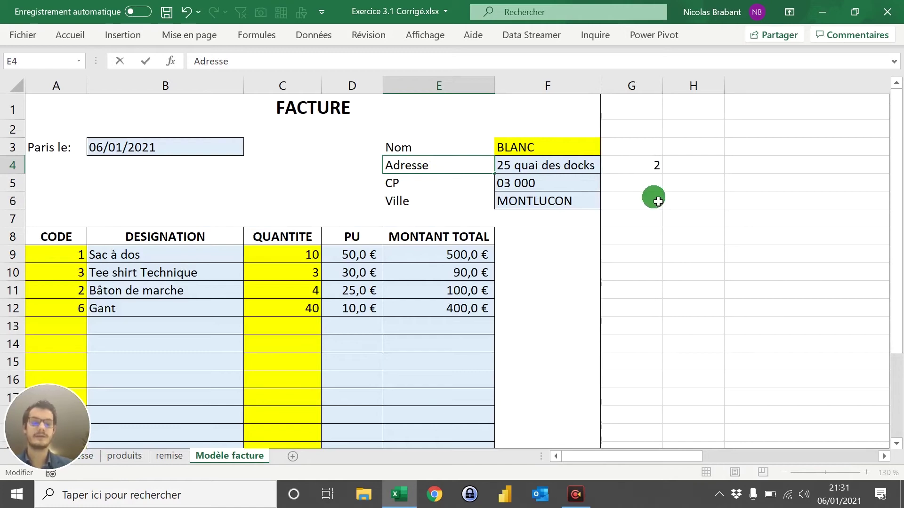
key("Return")
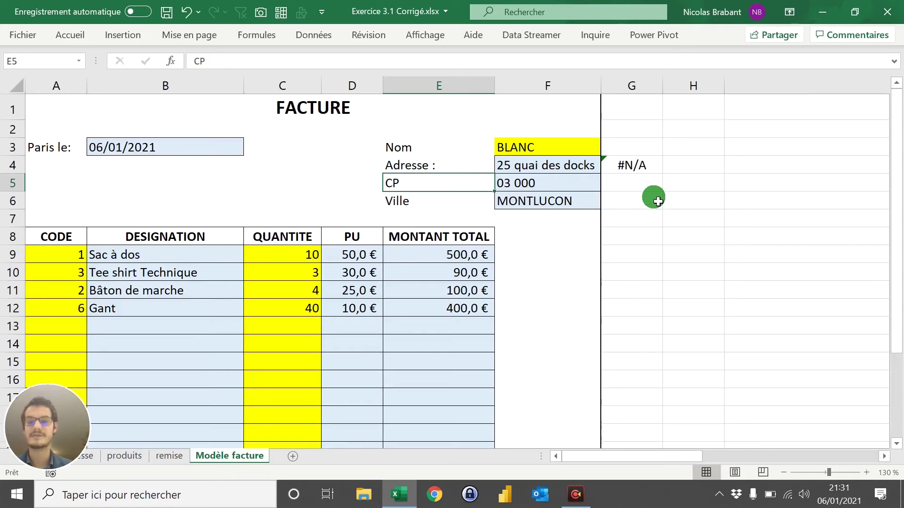
key("ctrl+z")
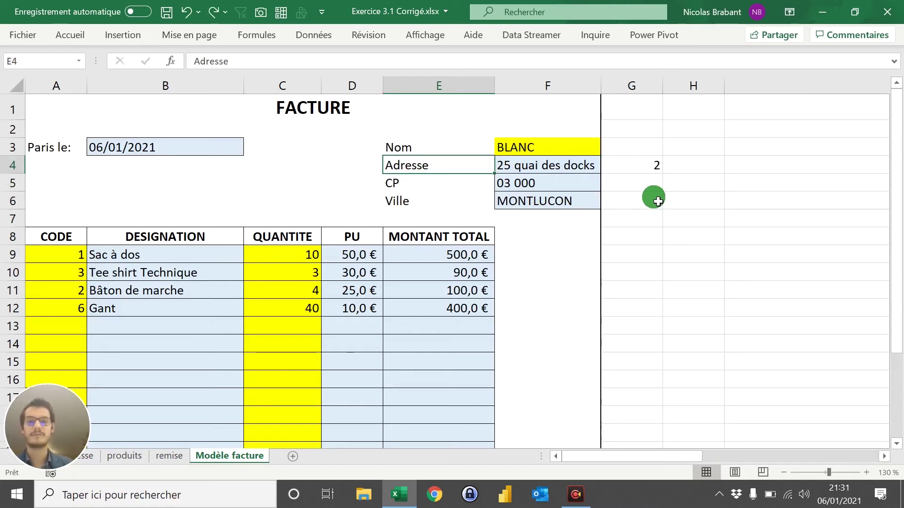
Copy the EQUIV formula from G4 down to G6 and check the copies against the labels in E5:E6
left_click(654, 163)
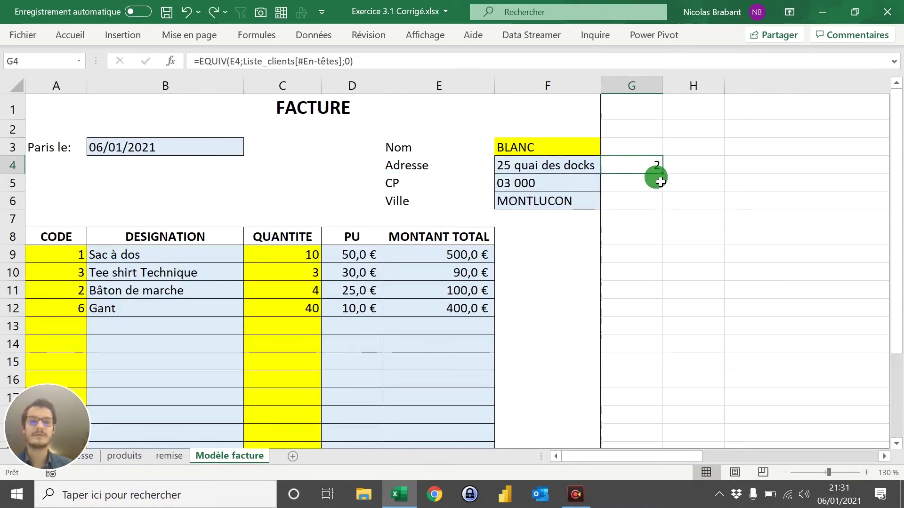
left_click_drag(670, 183, 666, 207)
left_click(429, 190)
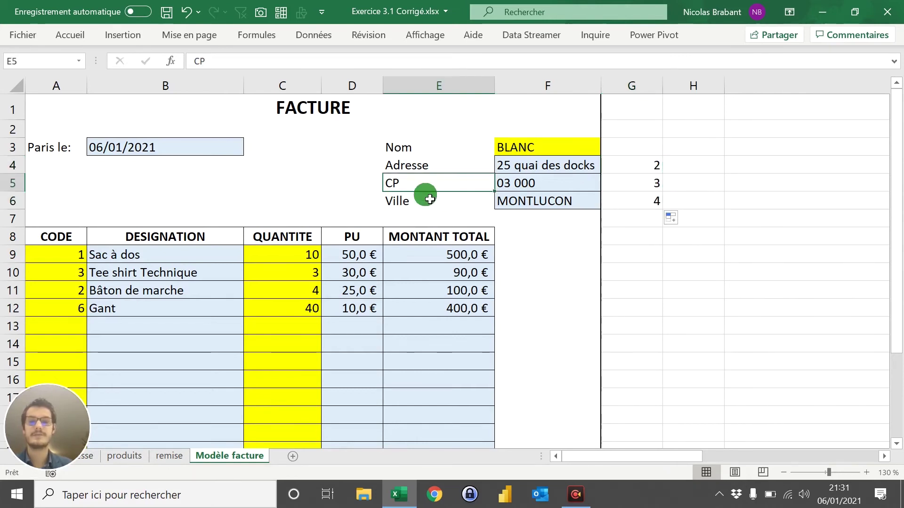
left_click(429, 200)
left_click(640, 171)
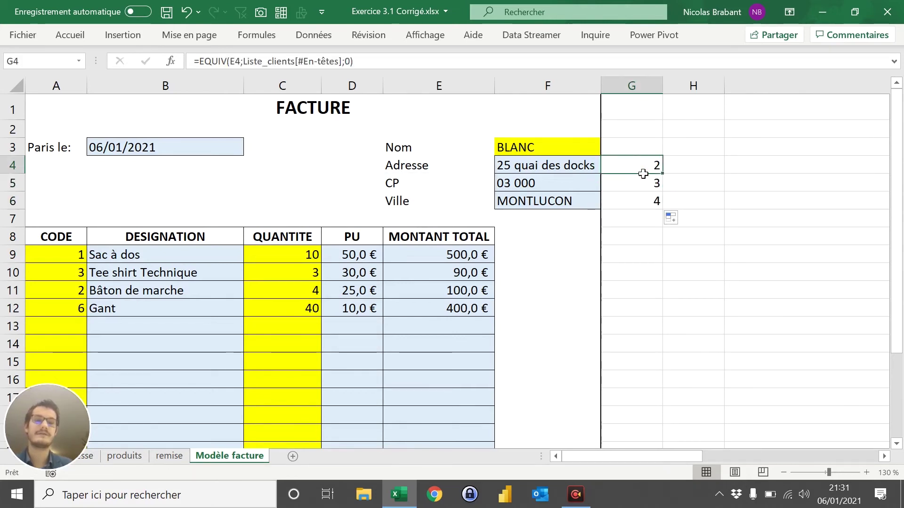
left_click(639, 186)
left_click(643, 209)
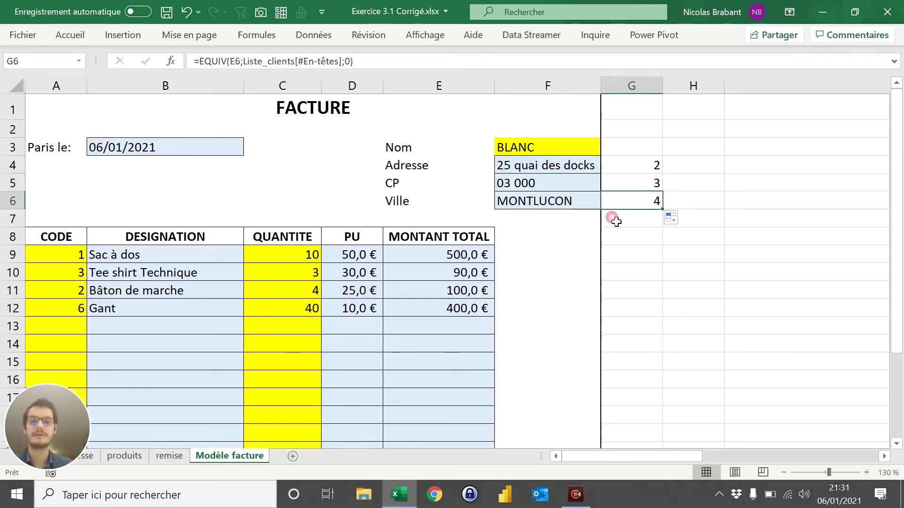
Examine the order of the ADRESSE, CP and Ville headers on the adresse sheet and return to Modèle facture
left_click(92, 456)
left_click(239, 103)
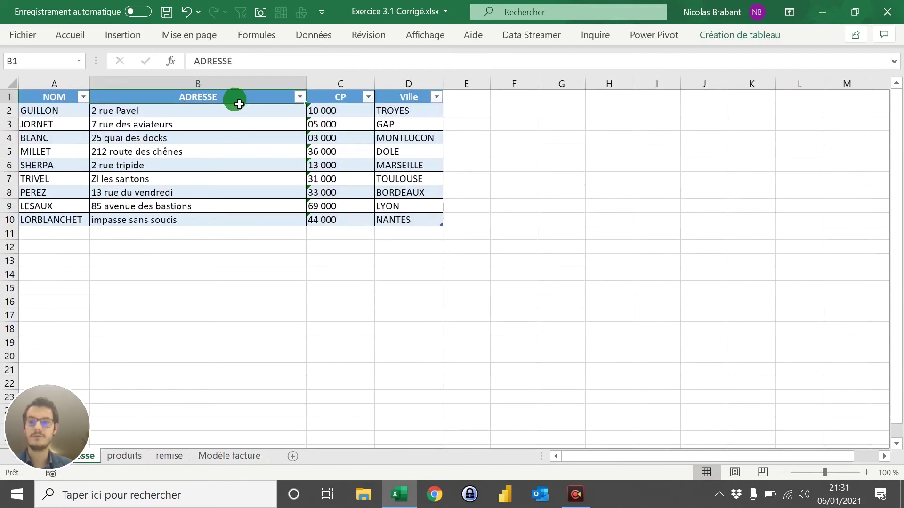
left_click(339, 97)
left_click(395, 97)
left_click(236, 471)
left_click(240, 454)
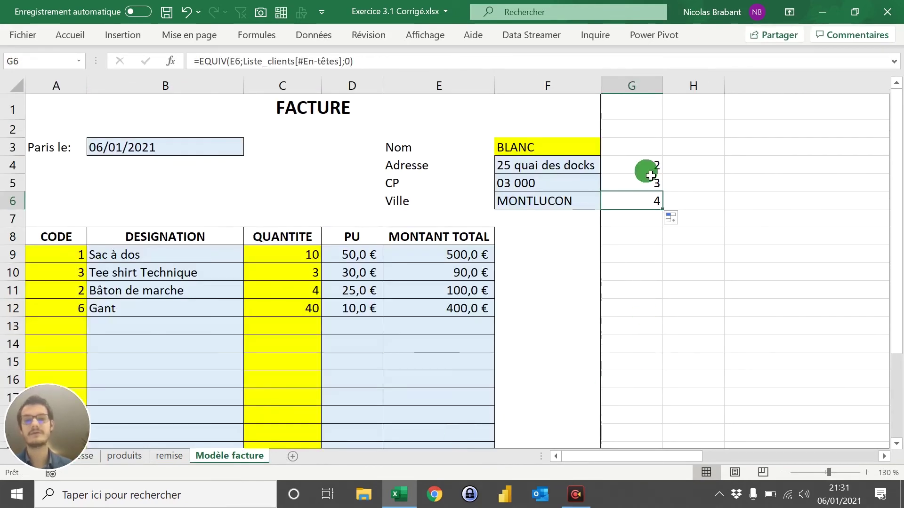
Replace the hard-coded column index in F4's RECHERCHEV formula with EQUIV(E4;Liste_clients[#En-têtes];0)
left_click(562, 169)
left_click(343, 61)
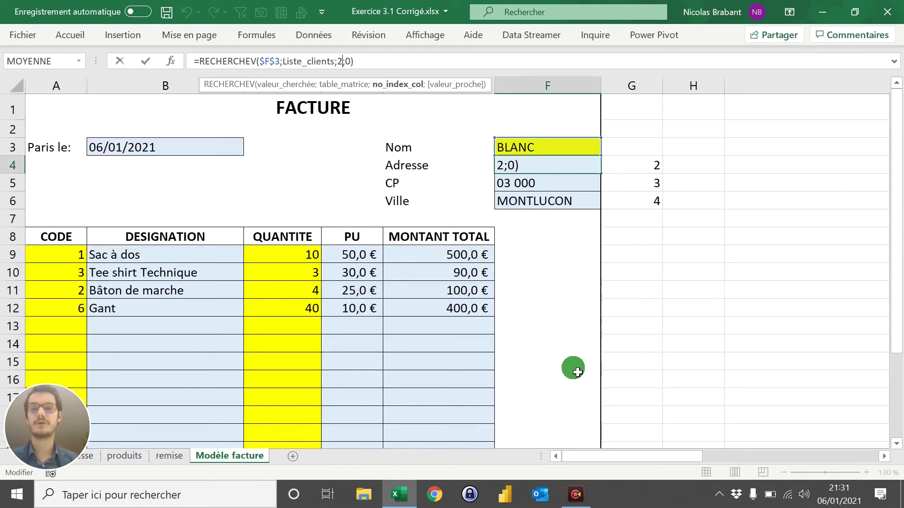
key("BackSpace")
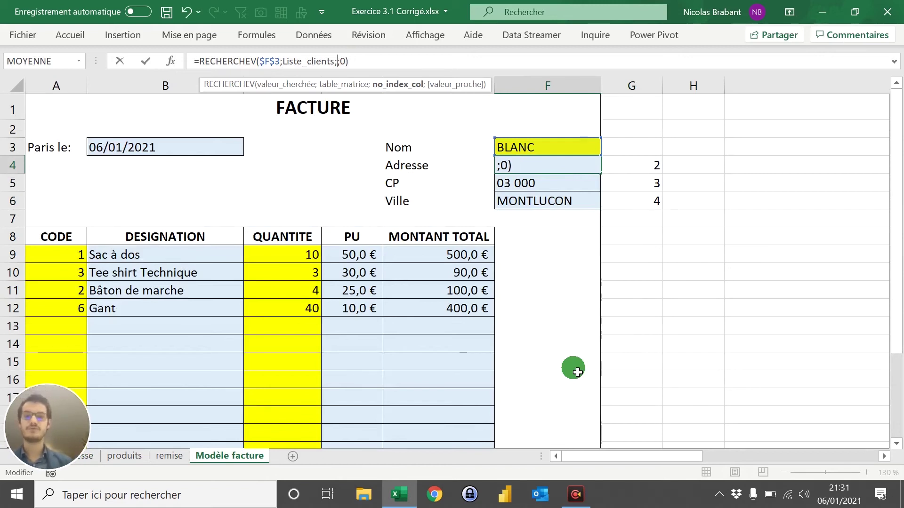
type("equi")
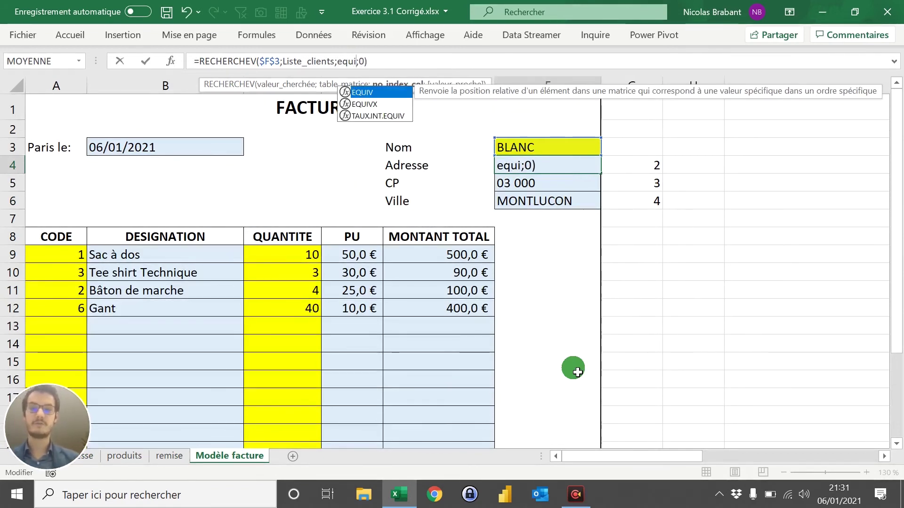
key("Tab")
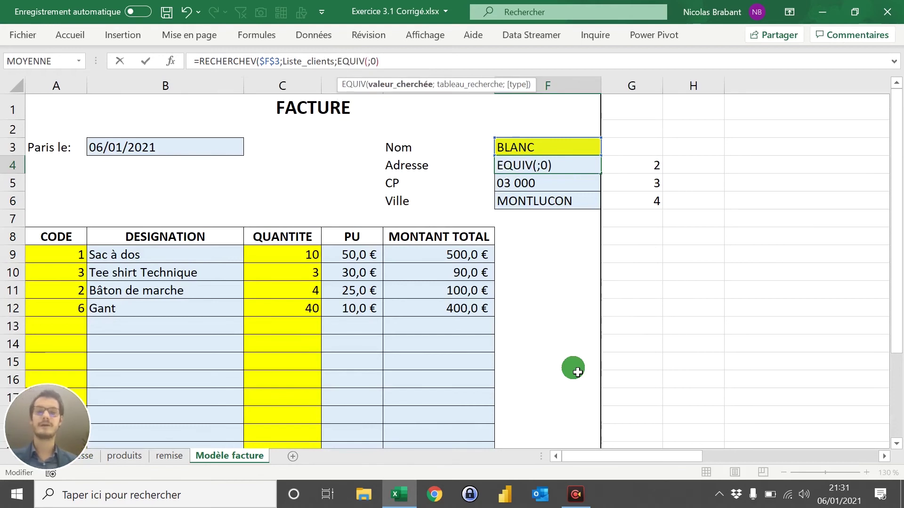
left_click(434, 171)
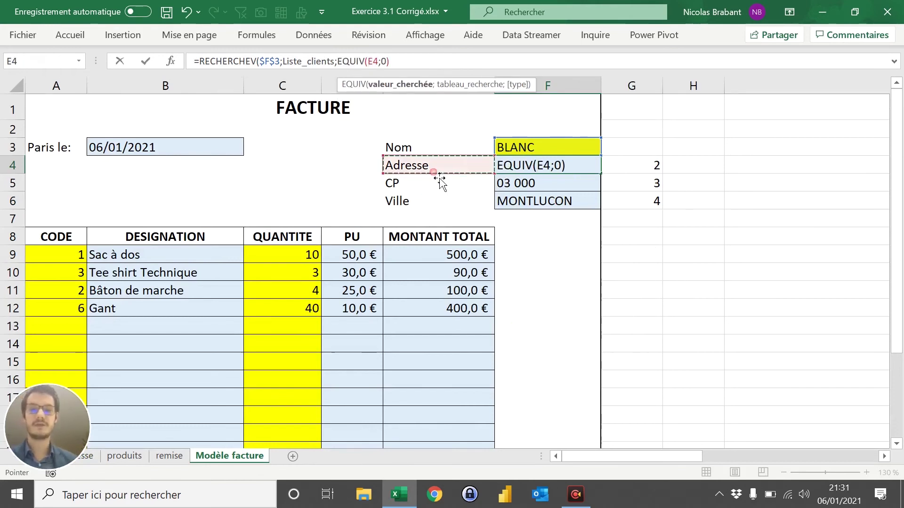
type(";")
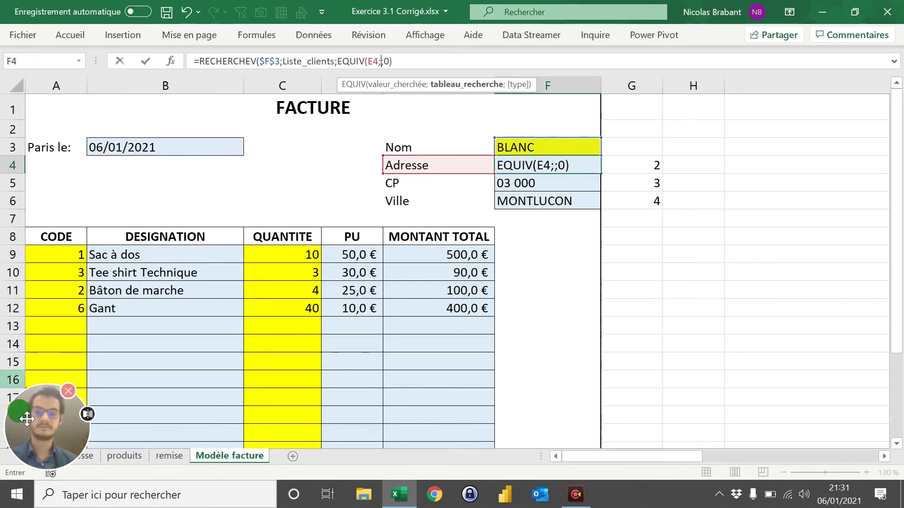
left_click(89, 455)
left_click_drag(67, 98, 402, 102)
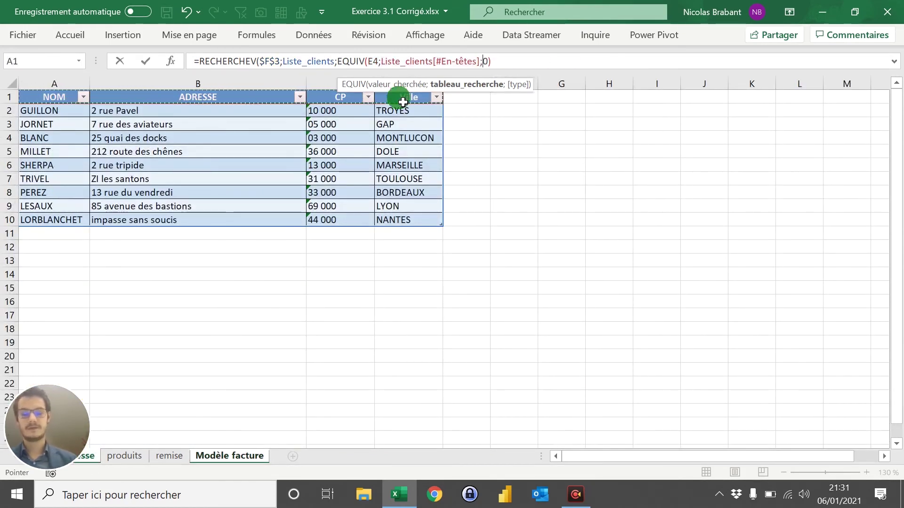
type(";0)")
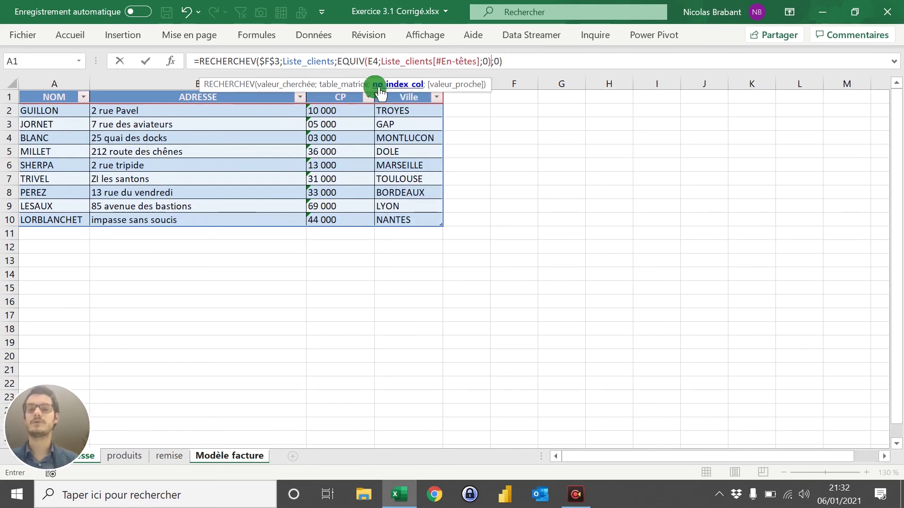
key("Return")
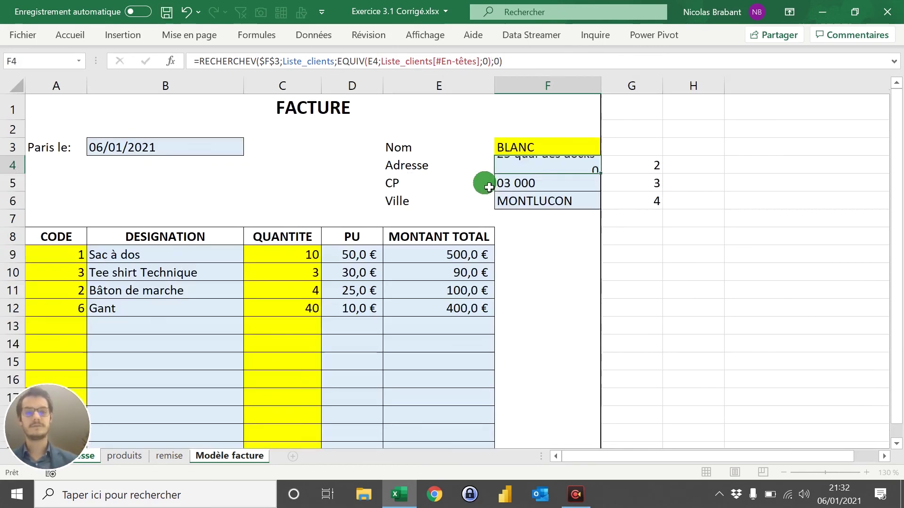
Copy the combined RECHERCHEV and EQUIV formula from F4 down to F6 and check the formulas in F5 and F6
left_click_drag(600, 173, 604, 213)
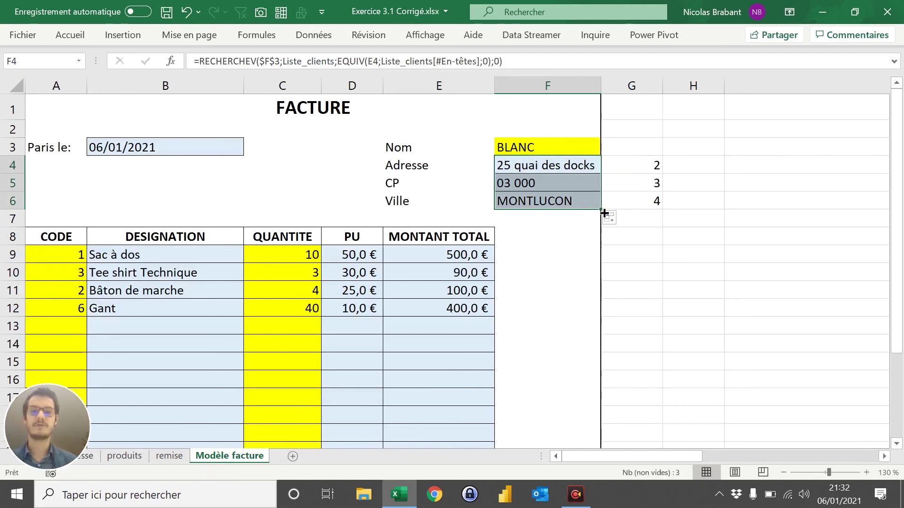
left_click(561, 183)
left_click(562, 185)
left_click(563, 200)
Clear the helper EQUIV formulas from G4:G7
left_click_drag(654, 167, 658, 229)
key("Delete")
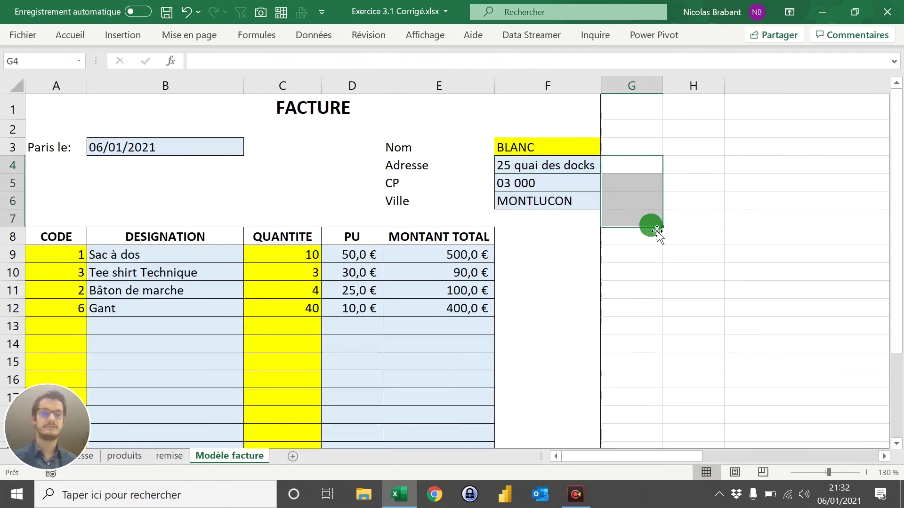
left_click(648, 314)
Swap the invoice labels by entering CP in E4 and Adresse in E5 to test the dynamic lookups
mouse_move(414, 170)
left_mouse_down()
mouse_move(421, 206)
mouse_move(421, 167)
left_mouse_up()
type("CP")
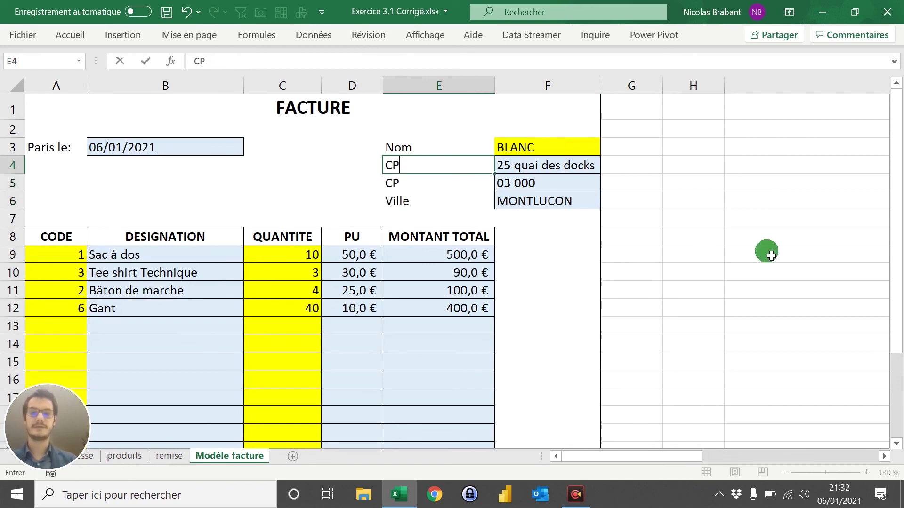
key("Return")
type("Adresse")
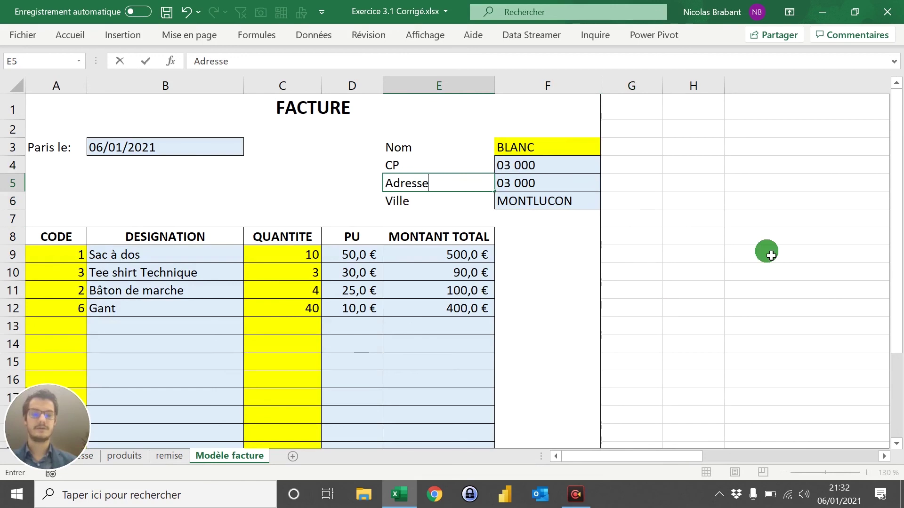
key("Return")
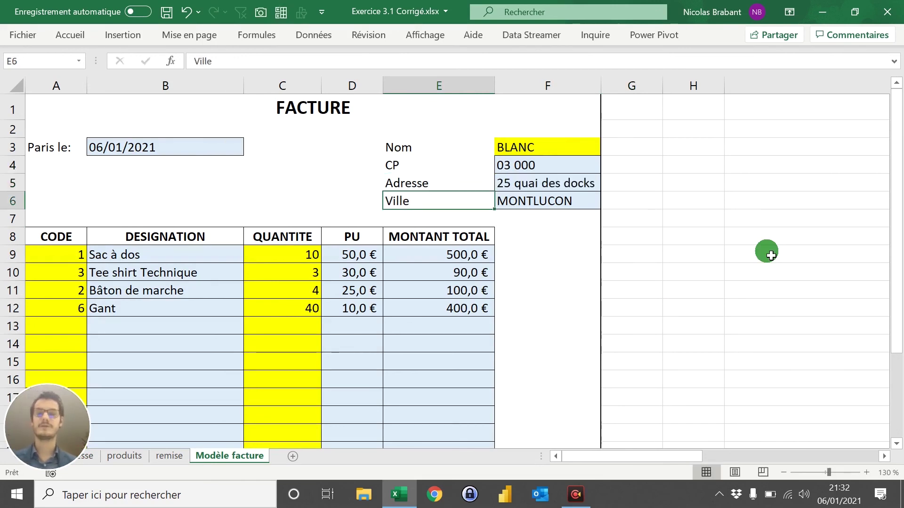